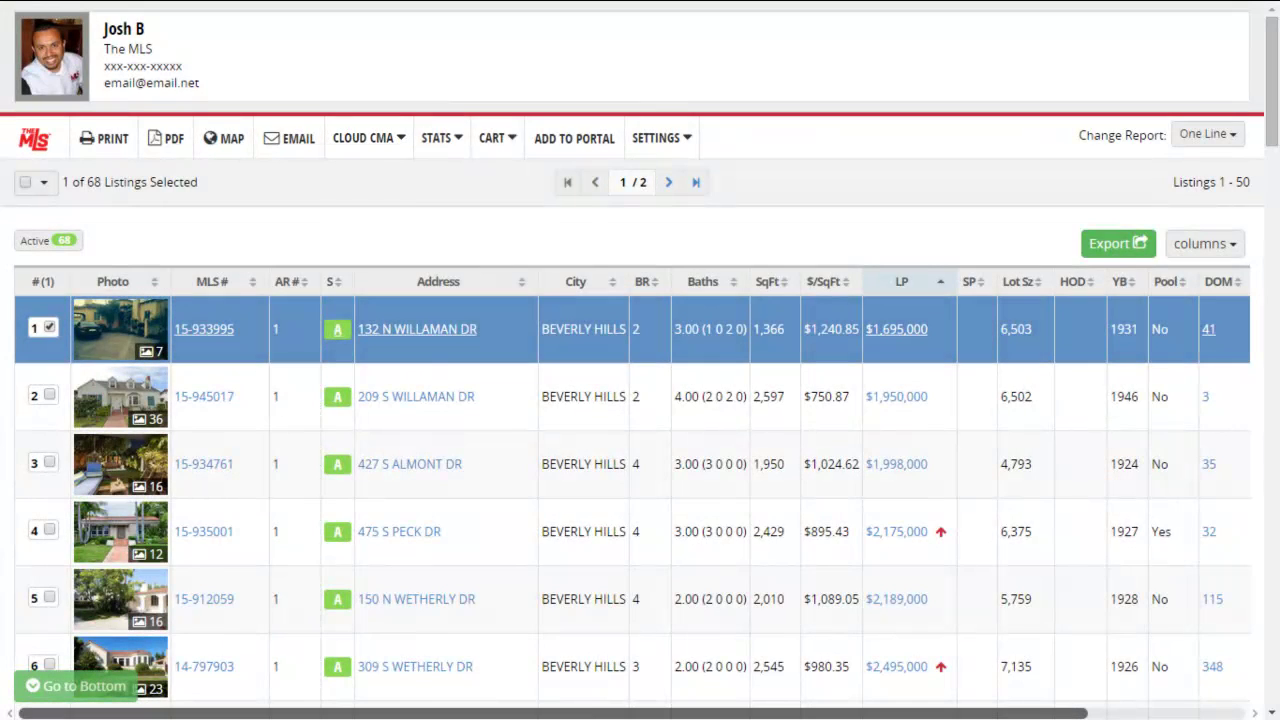
click(368, 138)
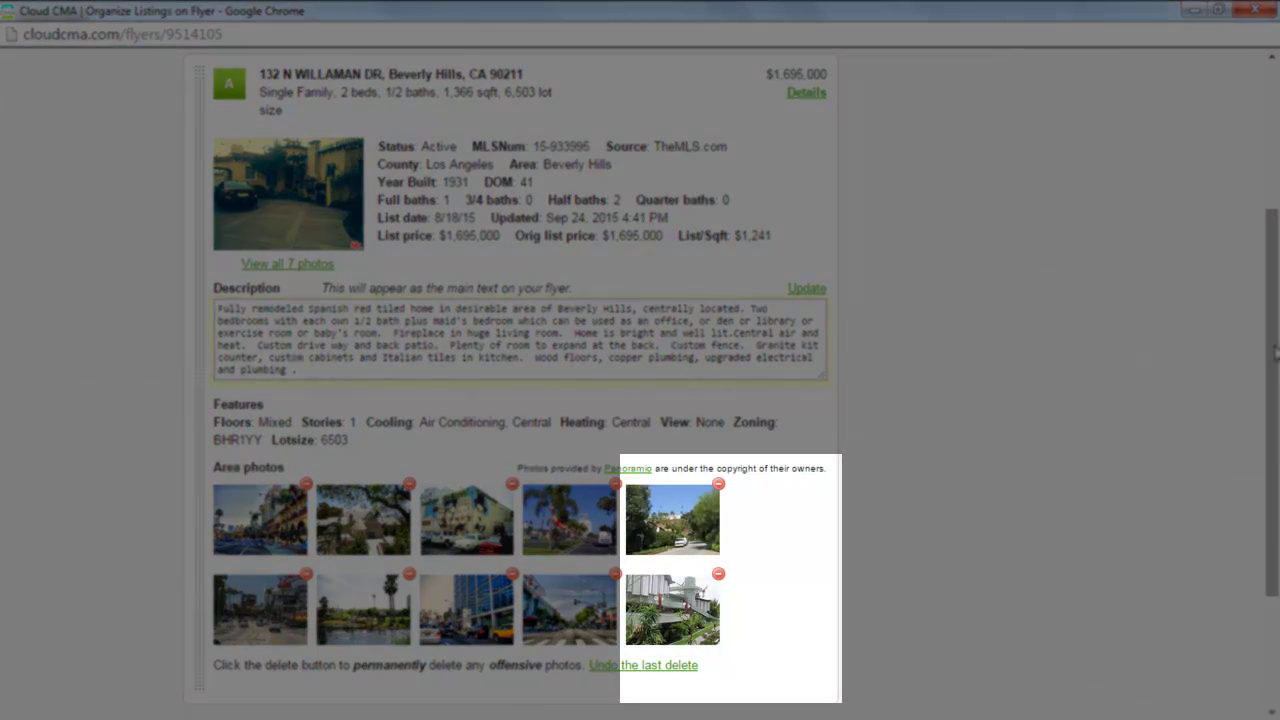
Delete two unwanted area photos from the top-right of the flyer's photo set
click(716, 488)
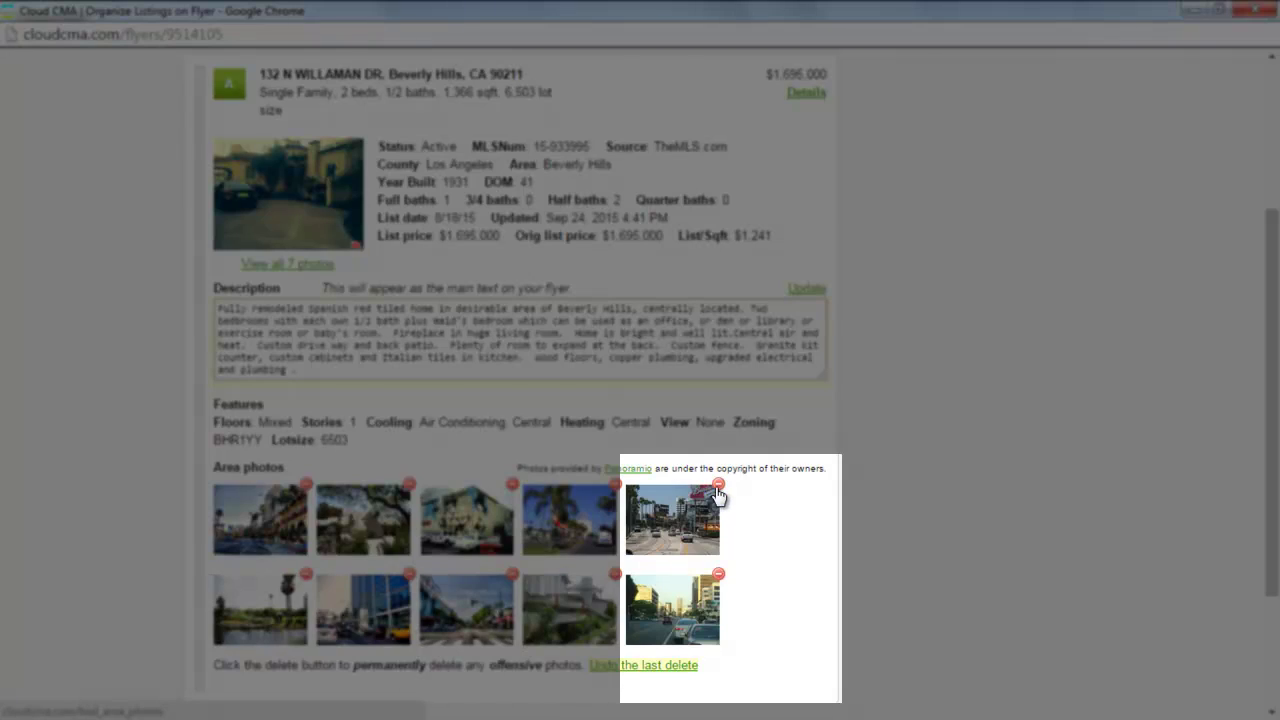
click(716, 490)
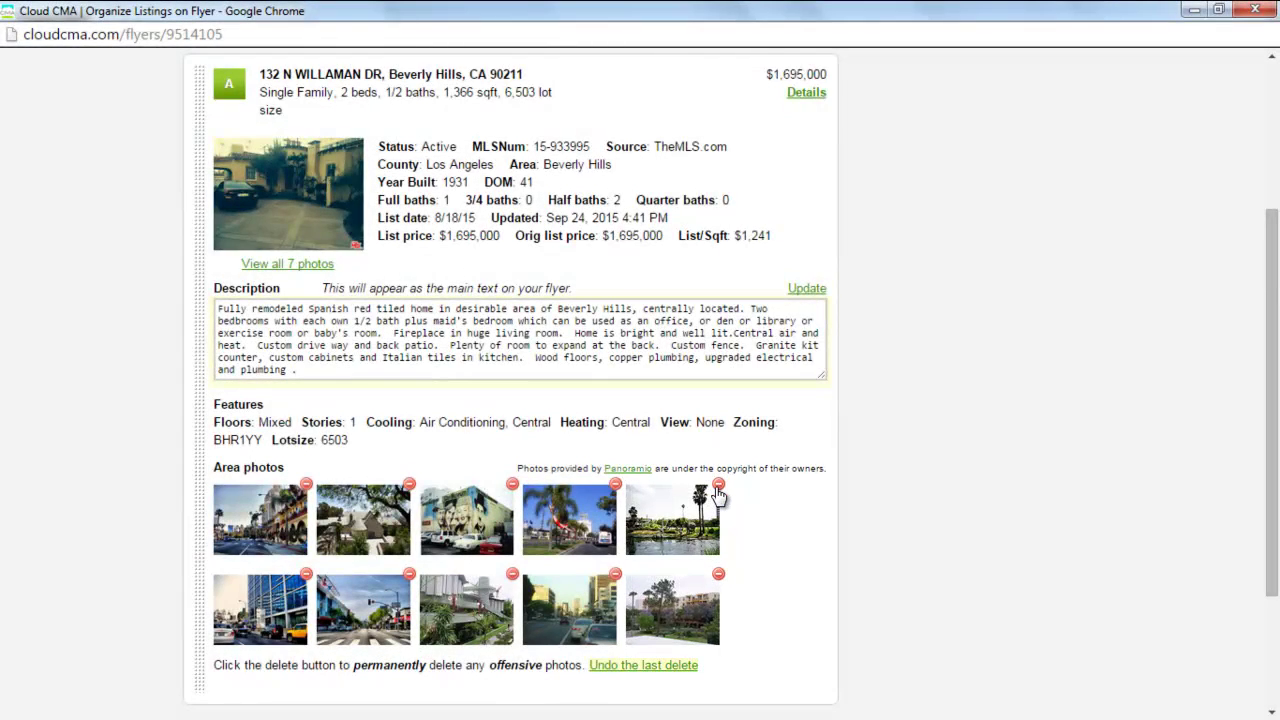
scroll(718, 494, down, 3)
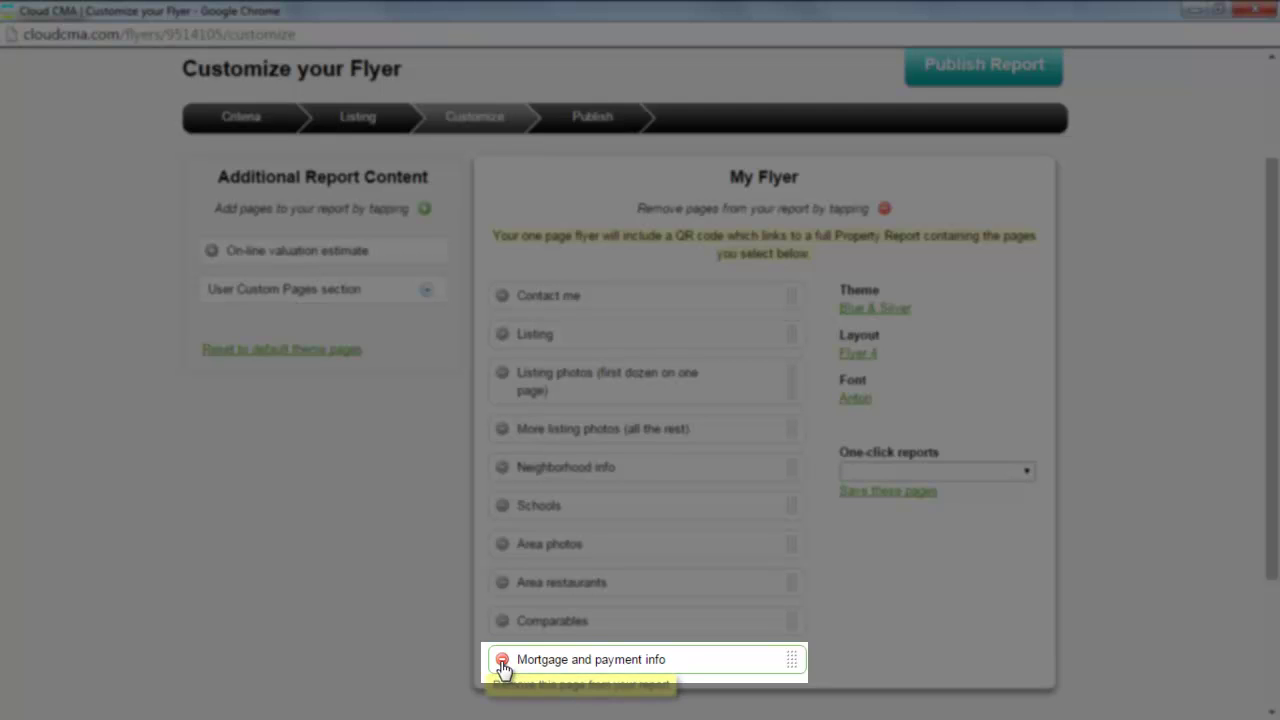
Drop the Mortgage and payment info page from My Flyer, leaving nine pages
click(503, 662)
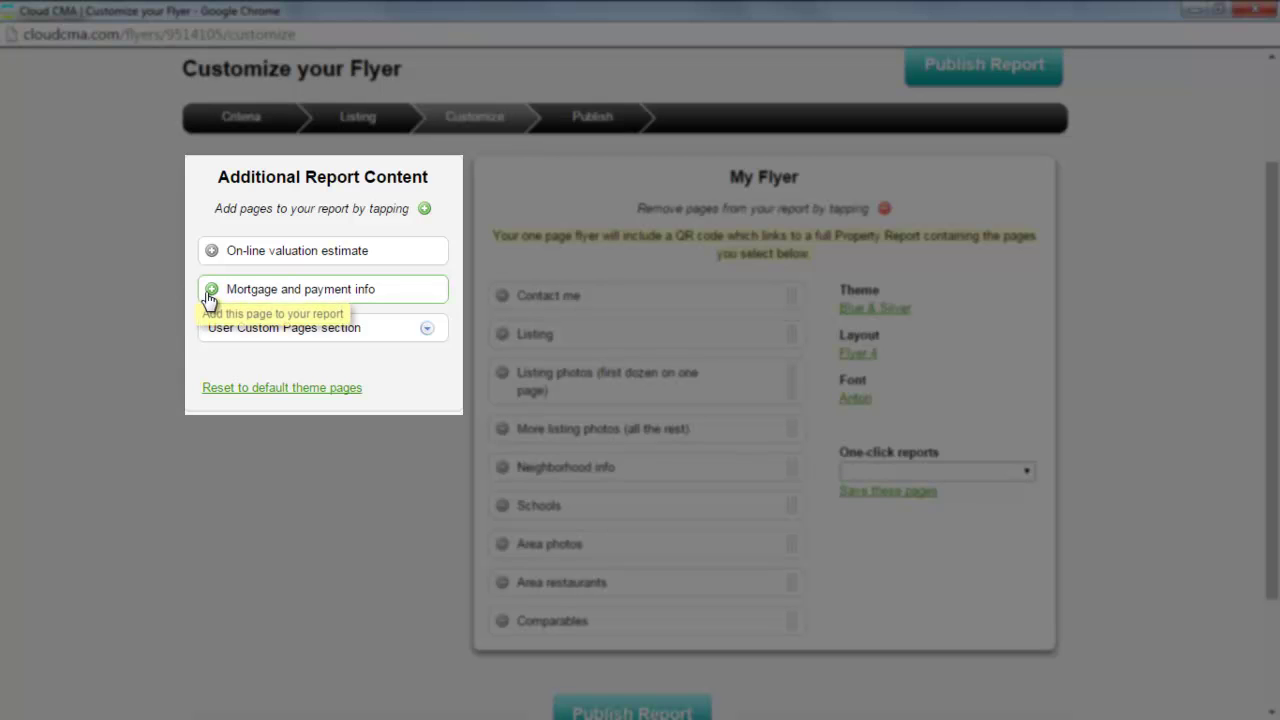
Re-add the Mortgage and payment info page and keep the Flyer 4 layout
click(210, 295)
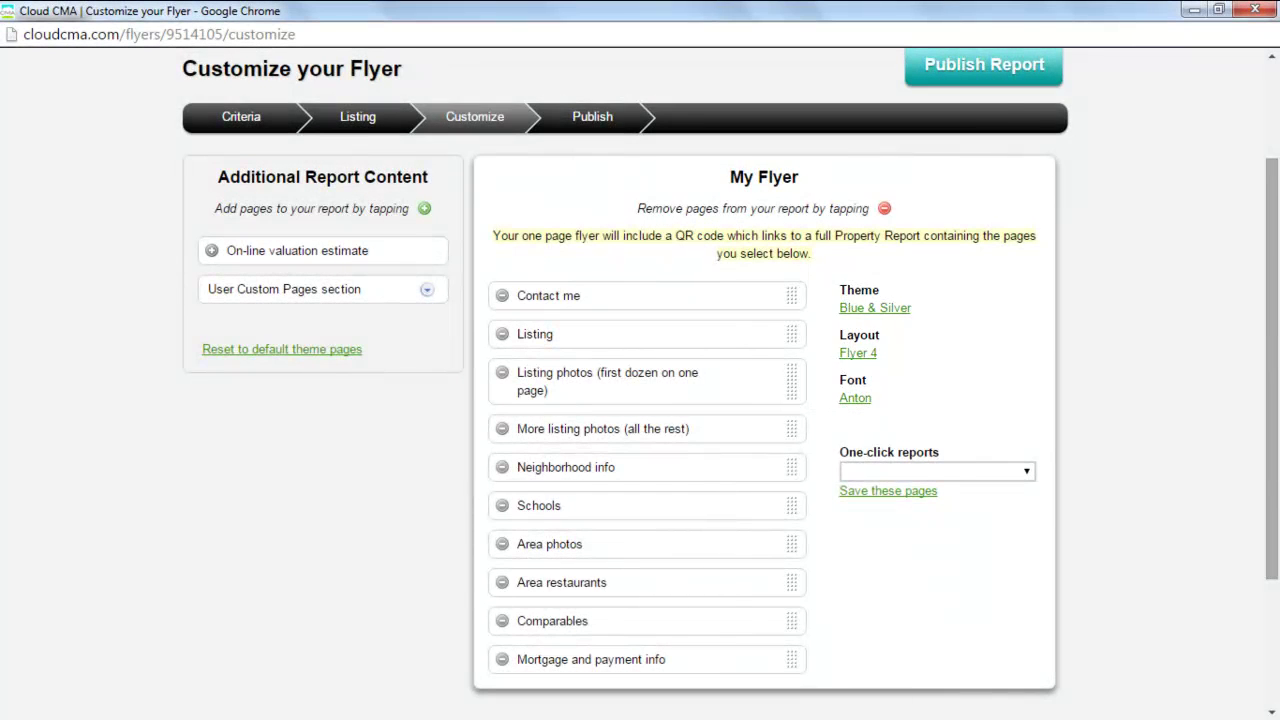
click(858, 353)
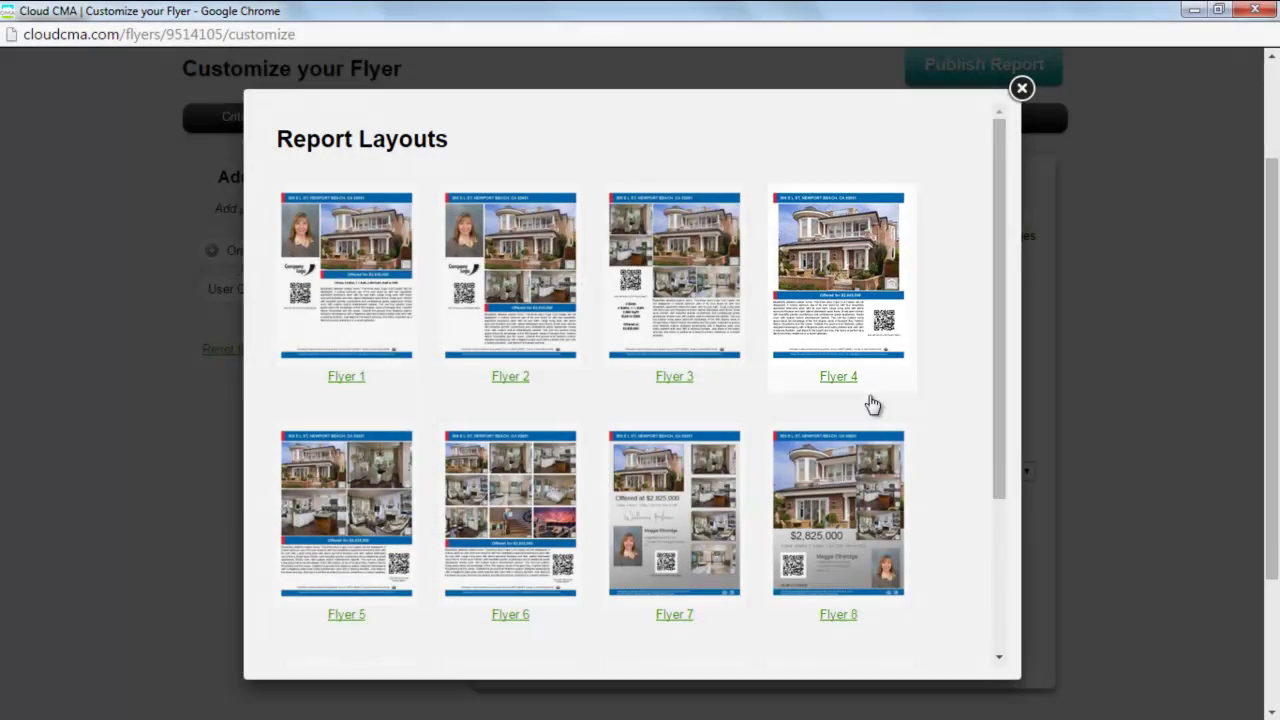
click(1032, 115)
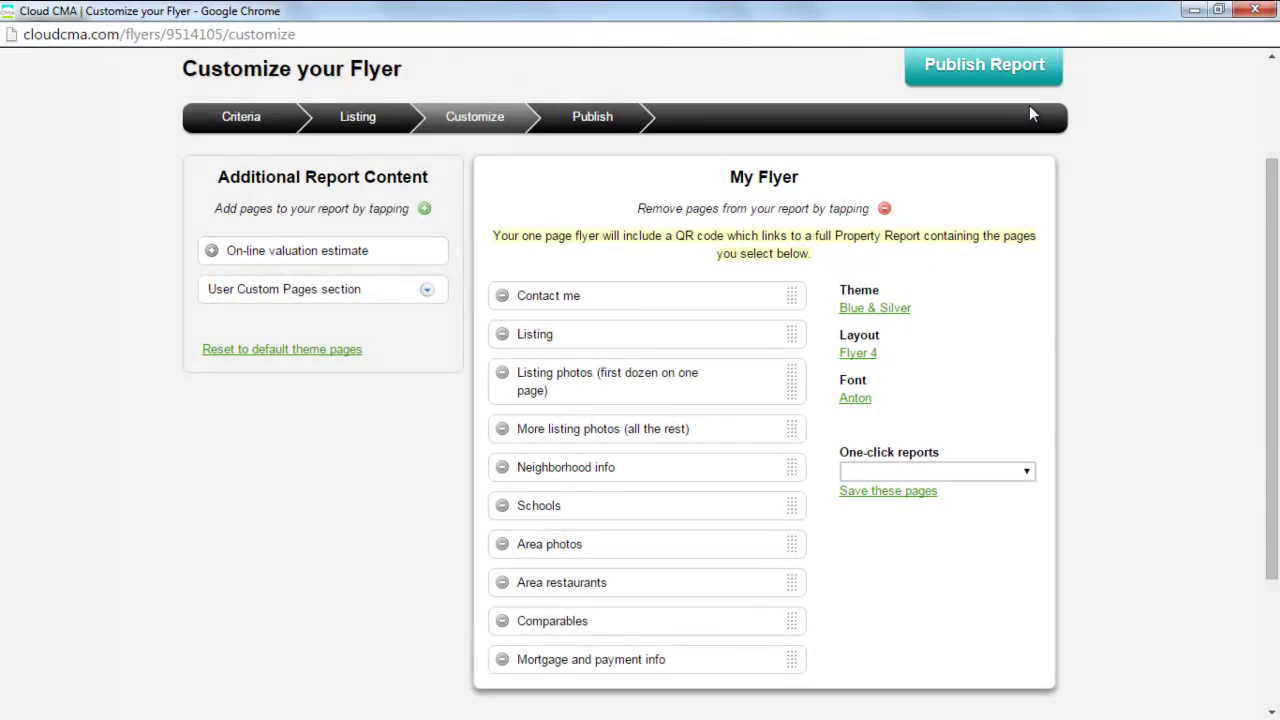
click(1026, 74)
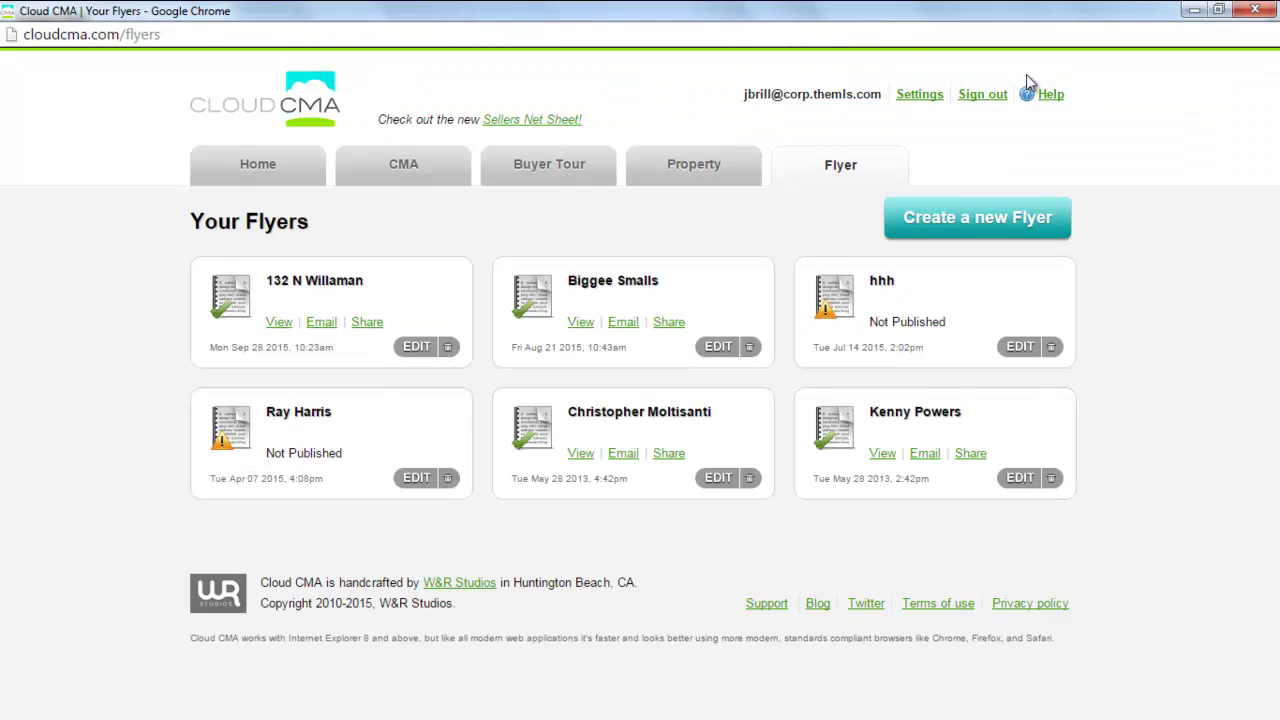